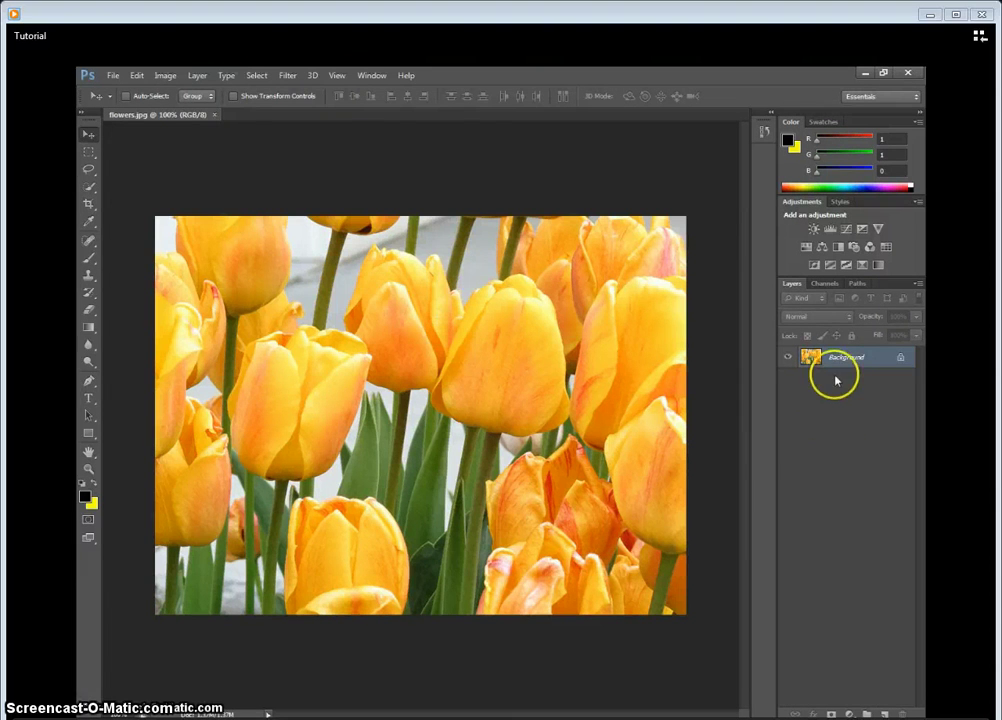
- Duplicate the flowers.jpg Background layer and name the copy 'Smart Blur'
{"action": "key", "text": "ctrl+j"}
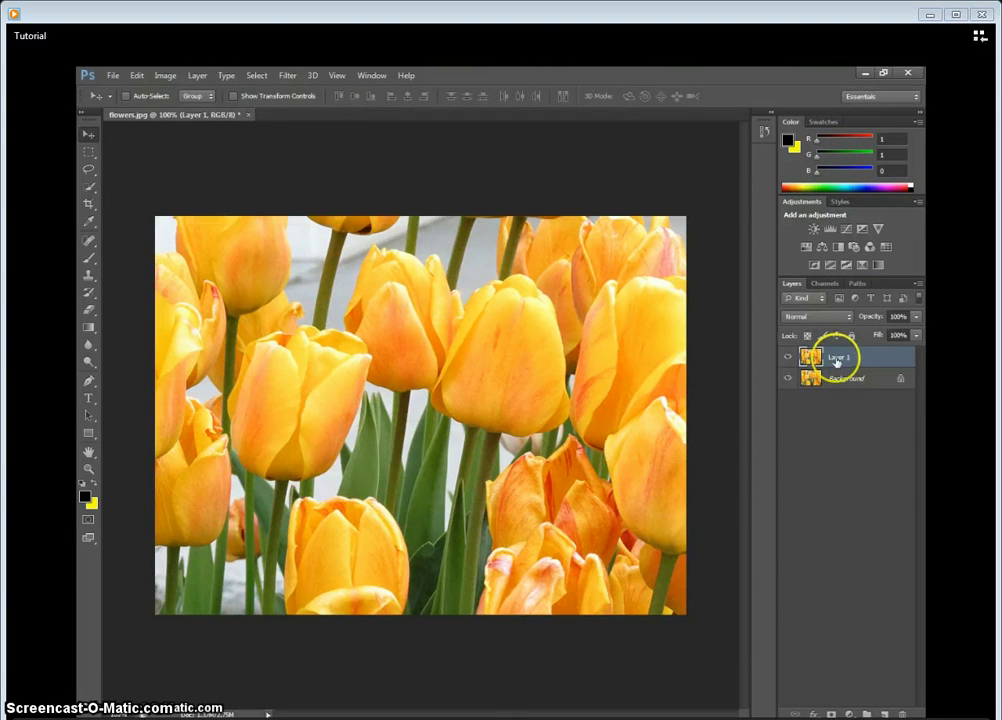
{"action": "double_click", "coordinate": [837, 360]}
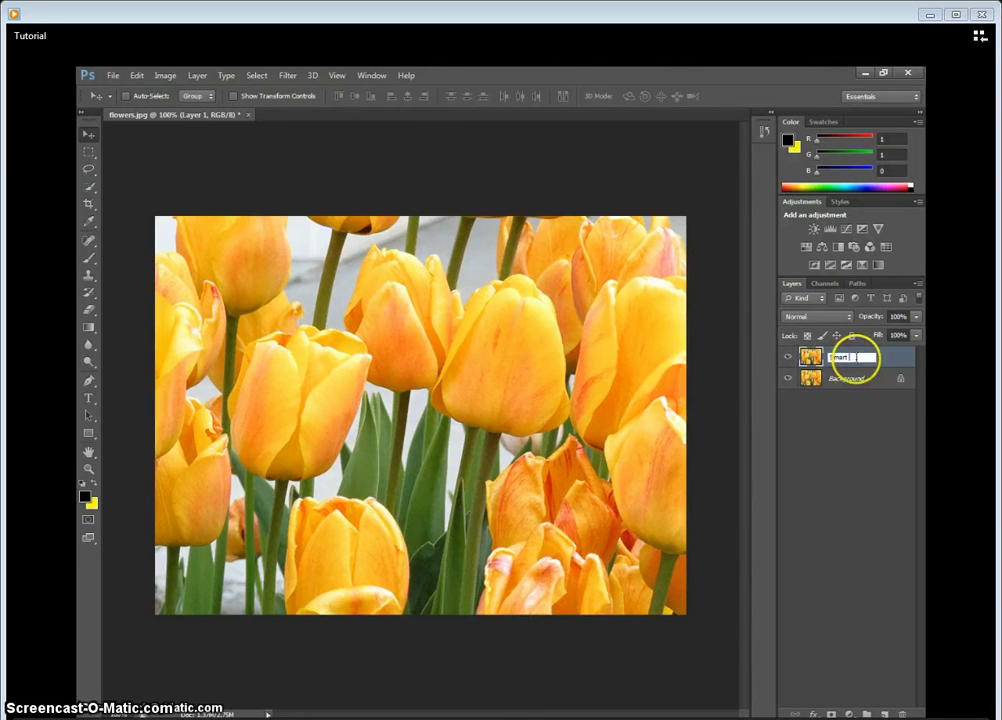
{"action": "type", "text": "Smart Blur"}
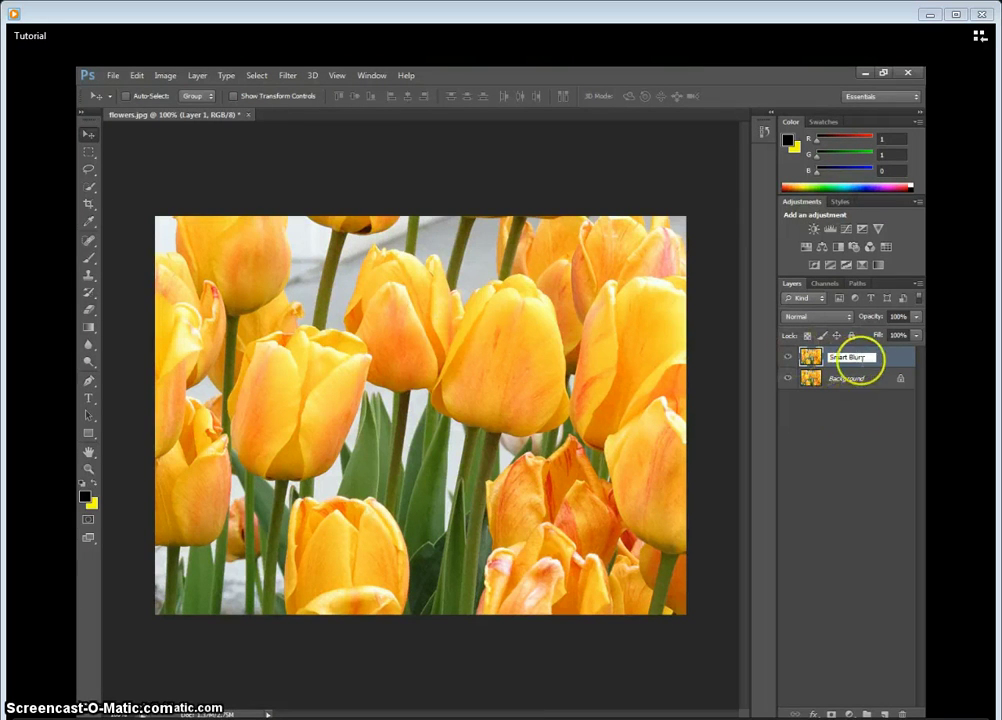
{"action": "left_click", "coordinate": [886, 362]}
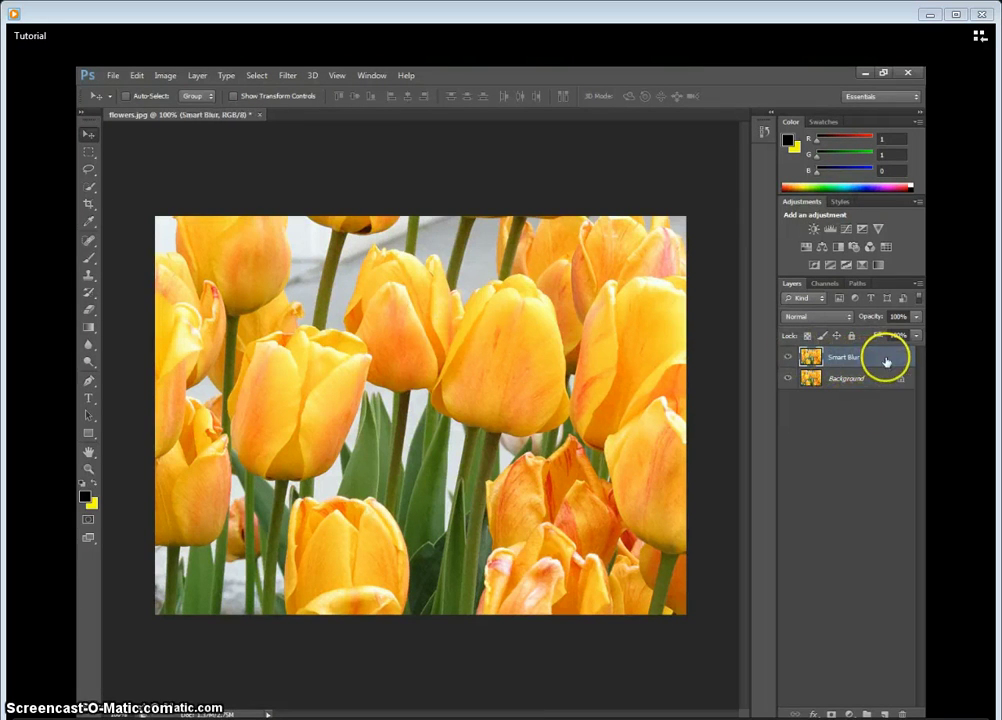
- Apply Filter > Blur > Smart Blur with radius 3.0, threshold 25.0 and High quality
{"action": "left_click", "coordinate": [287, 75]}
{"action": "mouse_move", "coordinate": [310, 212]}
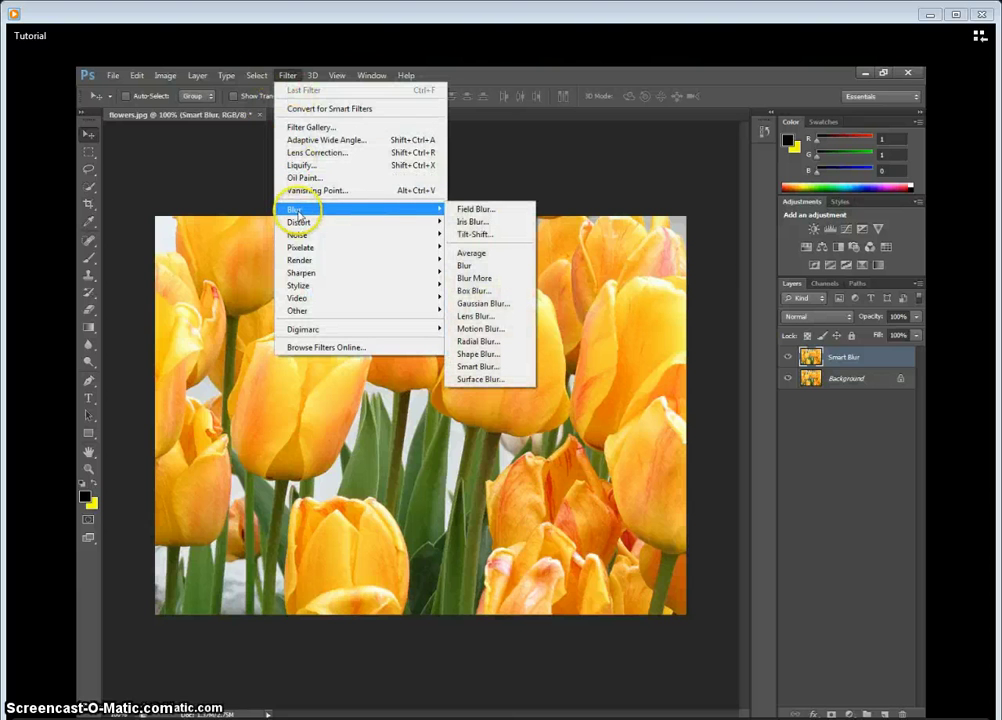
{"action": "left_click", "coordinate": [491, 367]}
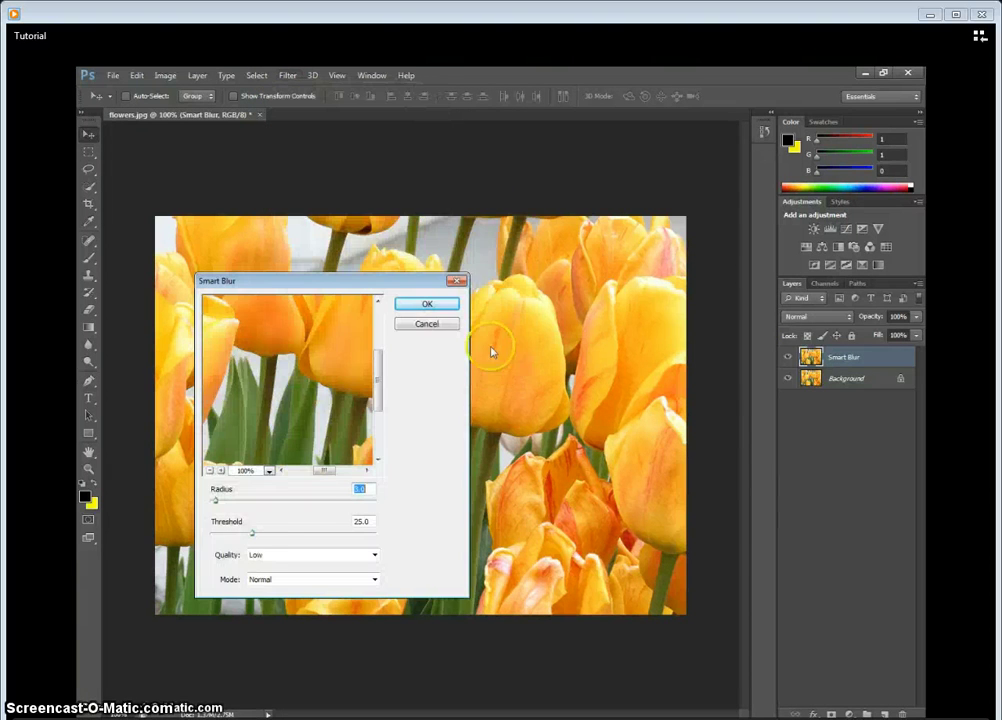
{"action": "type", "text": "3"}
{"action": "left_click", "coordinate": [293, 555]}
{"action": "left_click", "coordinate": [294, 590]}
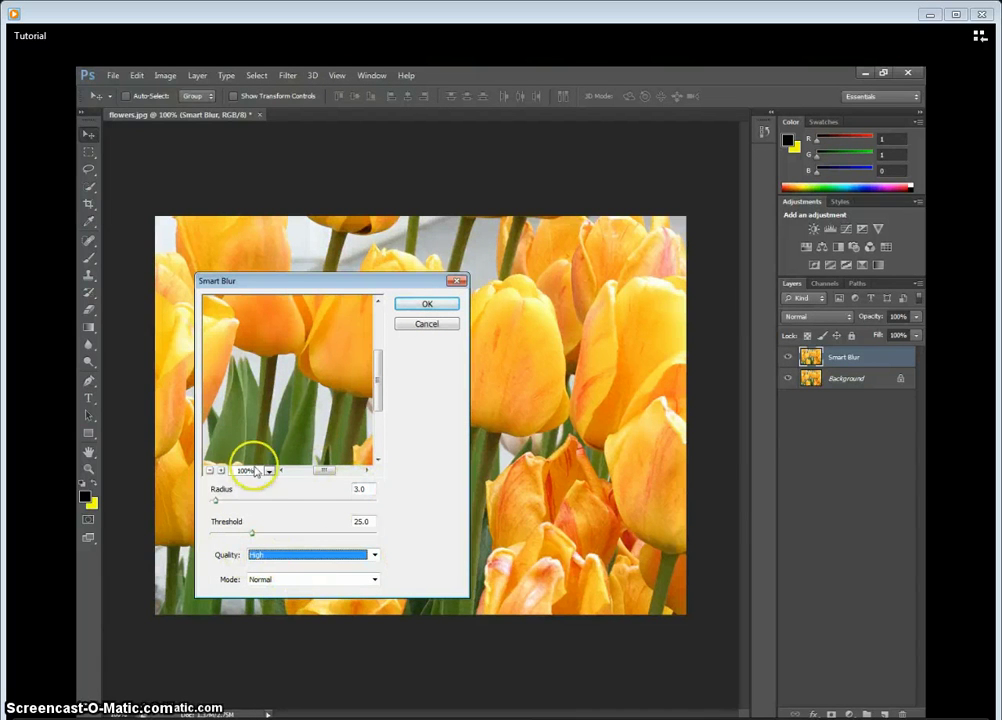
{"action": "left_click", "coordinate": [428, 305]}
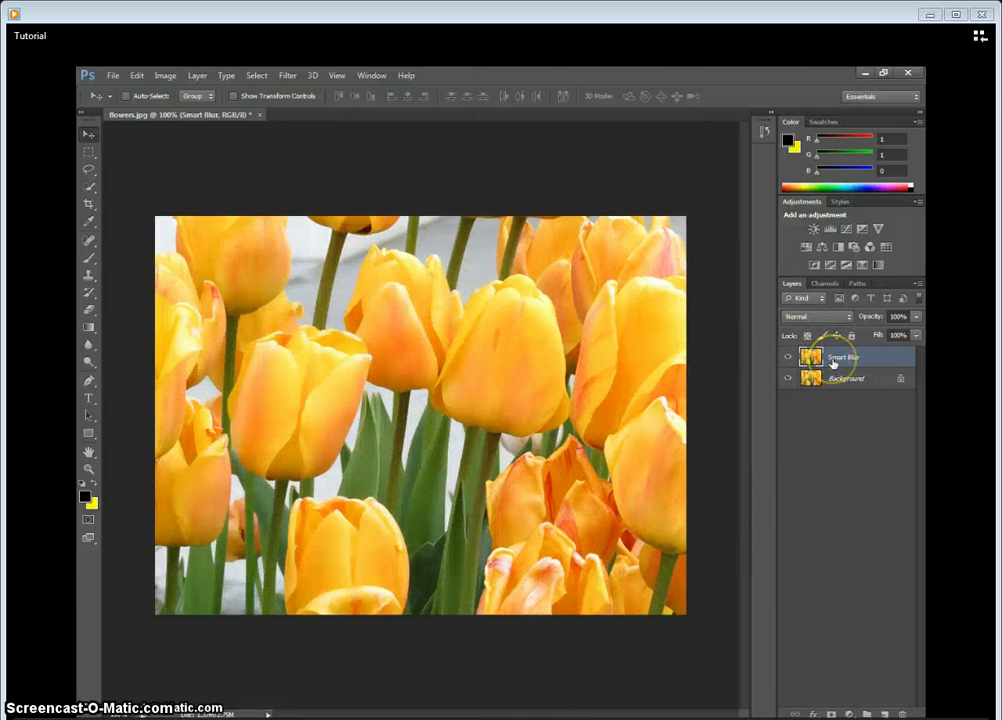
- Duplicate Smart Blur as a 'Pencil Lines' layer and apply the Find Edges filter to it
{"action": "key", "text": "ctrl+j"}
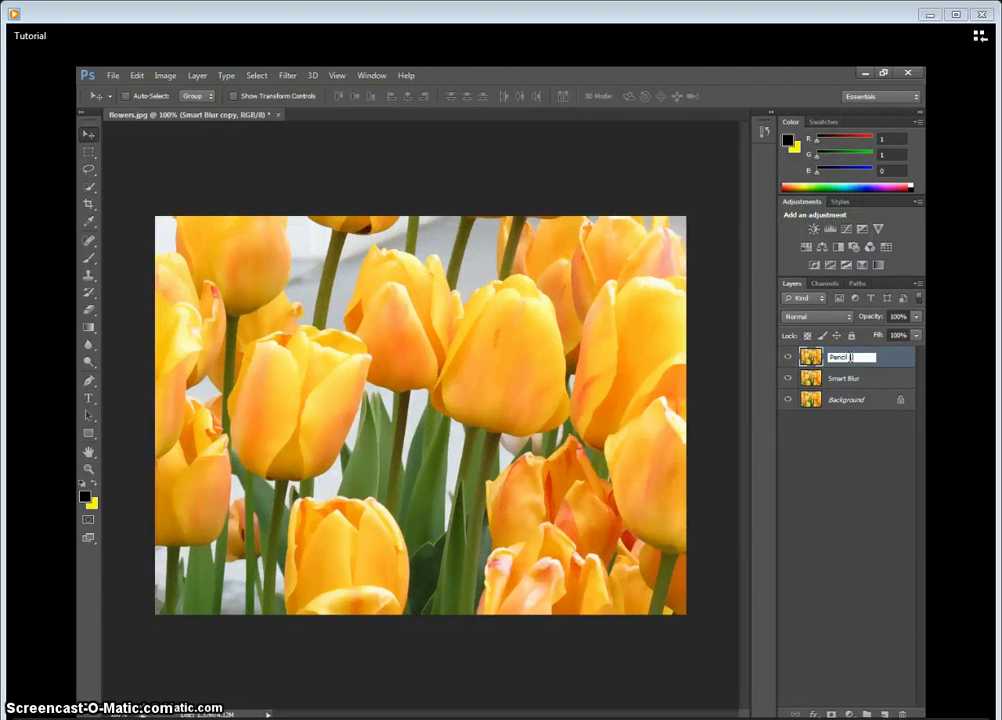
{"action": "left_click", "coordinate": [891, 364]}
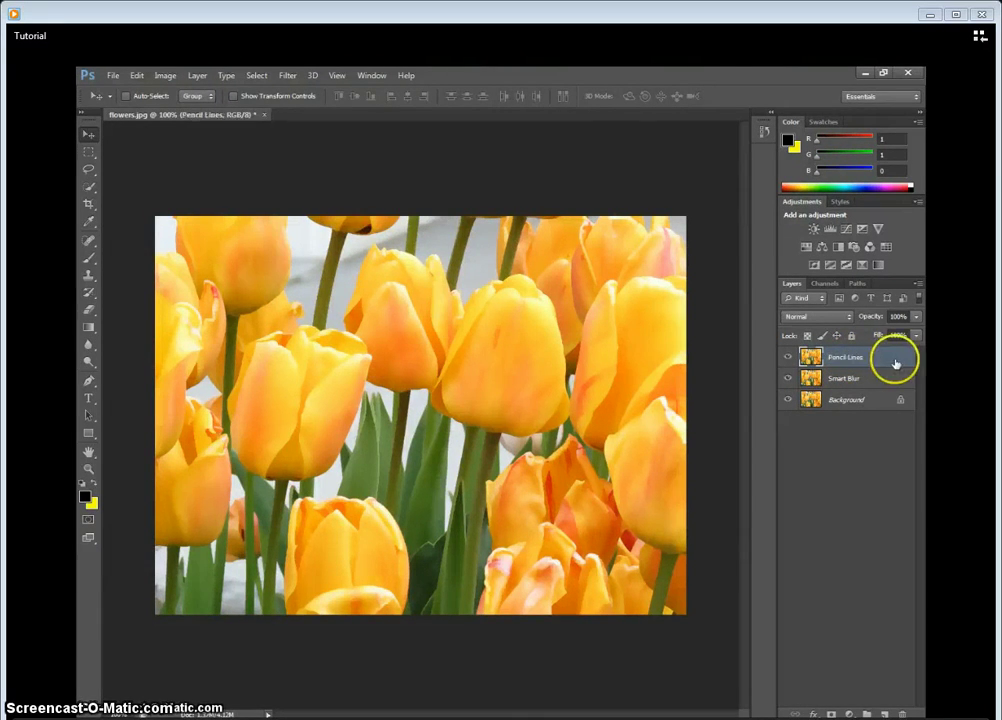
{"action": "left_click", "coordinate": [266, 75]}
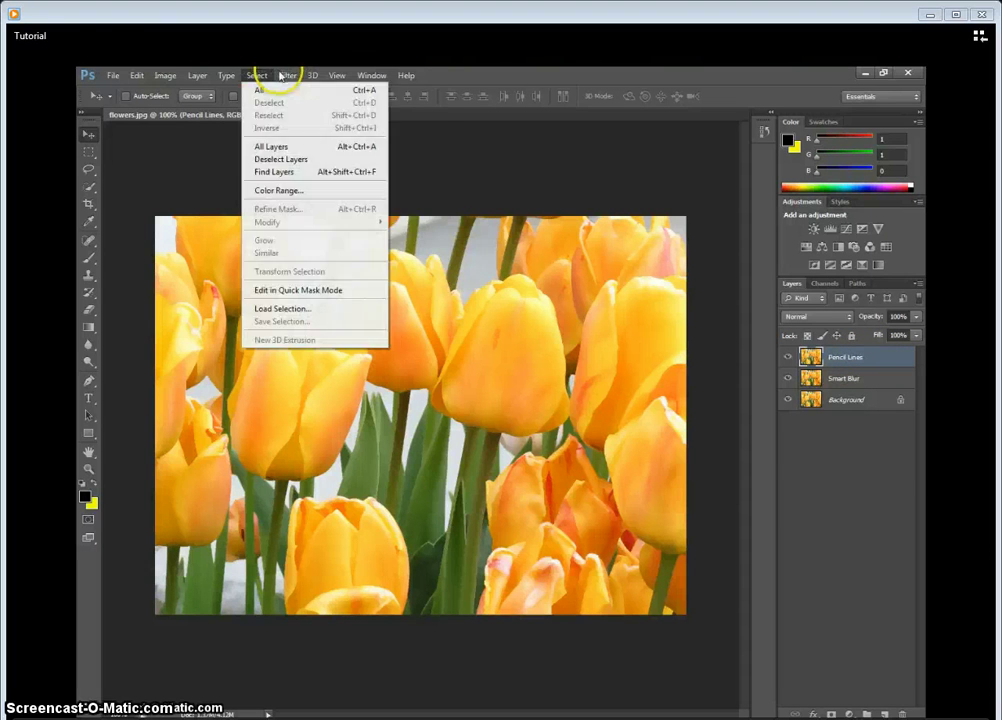
{"action": "mouse_move", "coordinate": [380, 273]}
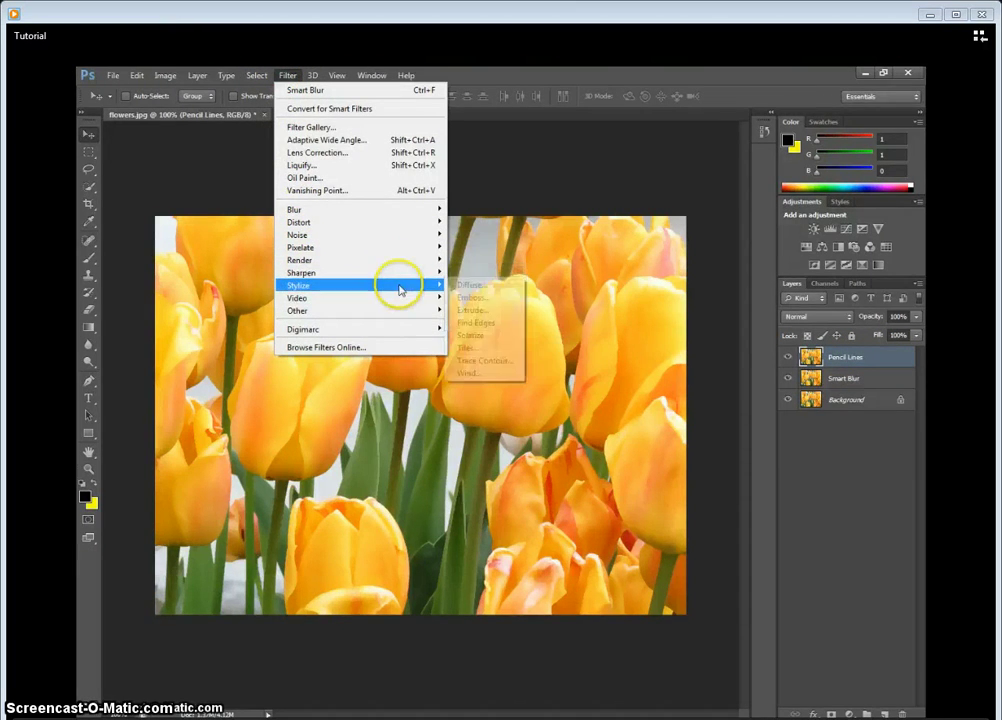
{"action": "left_click", "coordinate": [487, 323]}
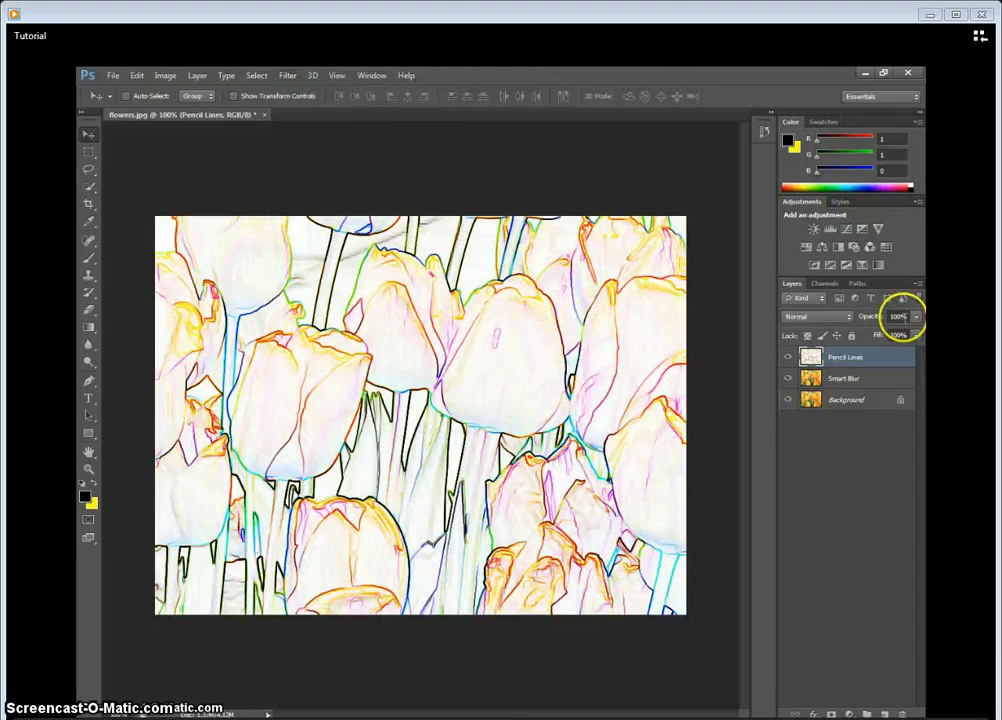
- Set Pencil Lines to 70% opacity and apply Hue +13, Saturation -69, Lightness +76
{"action": "left_click", "coordinate": [897, 316]}
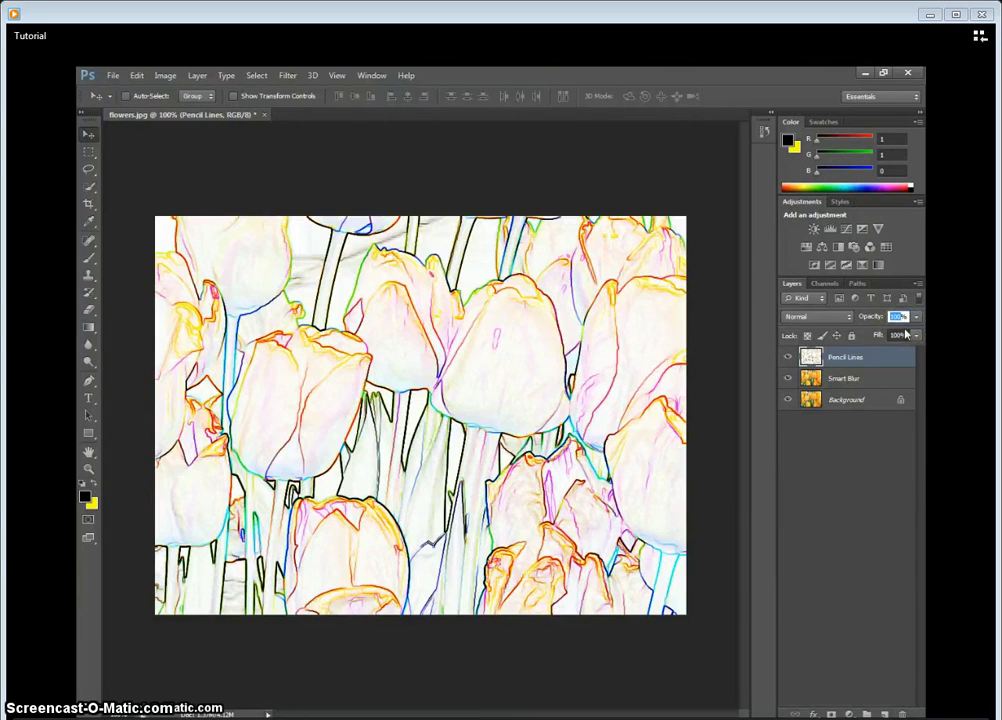
{"action": "type", "text": "70"}
{"action": "key", "text": "Return"}
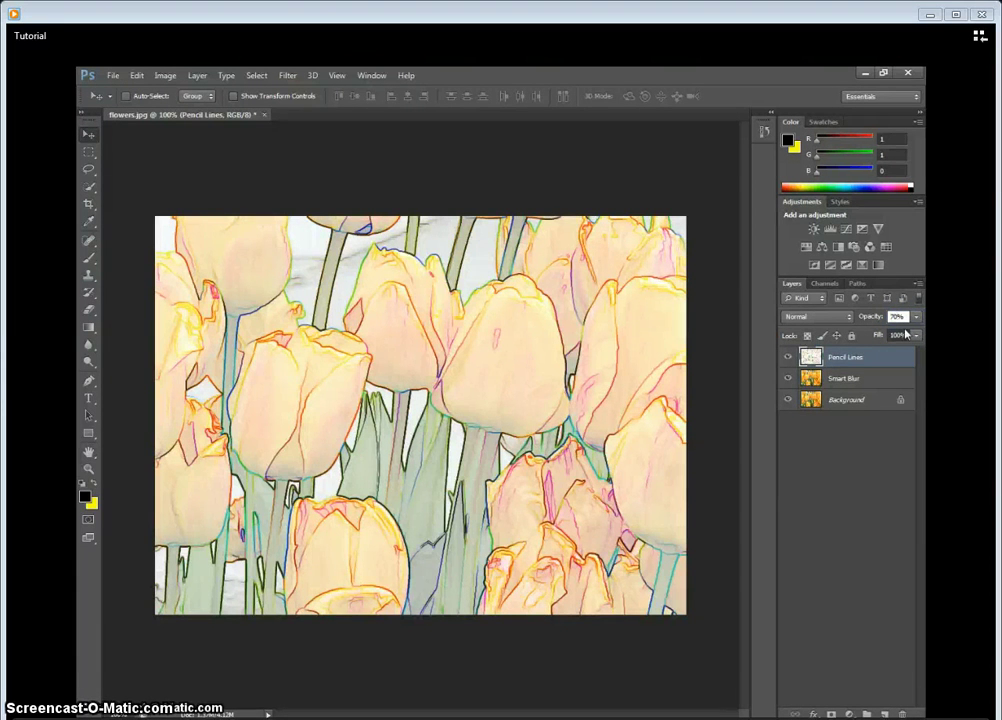
{"action": "key", "text": "ctrl+u"}
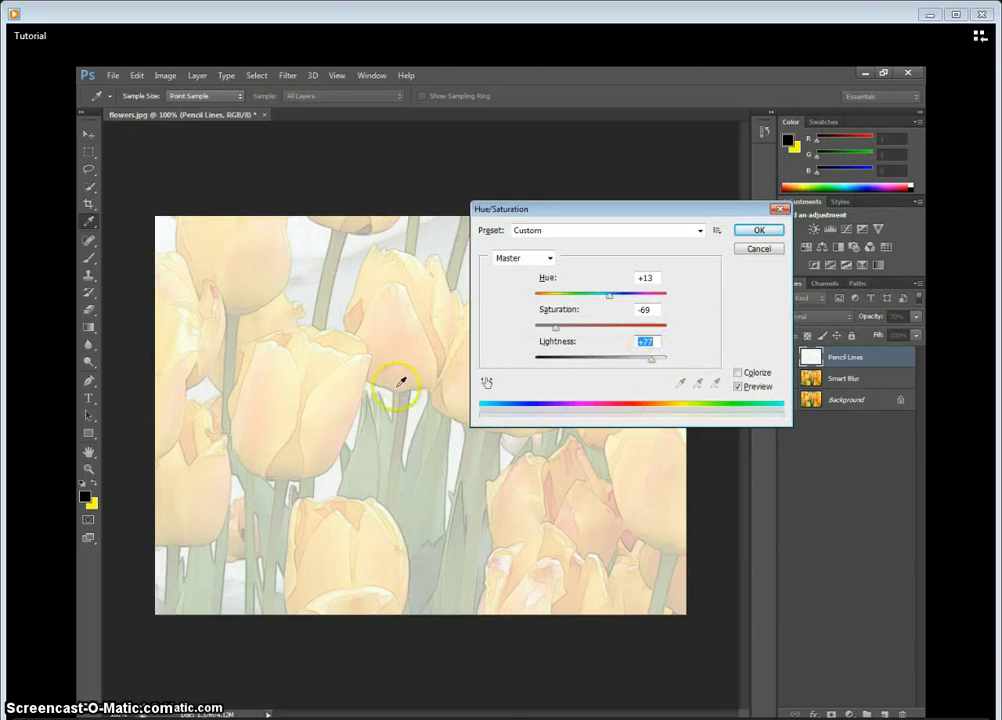
{"action": "left_click", "coordinate": [758, 231]}
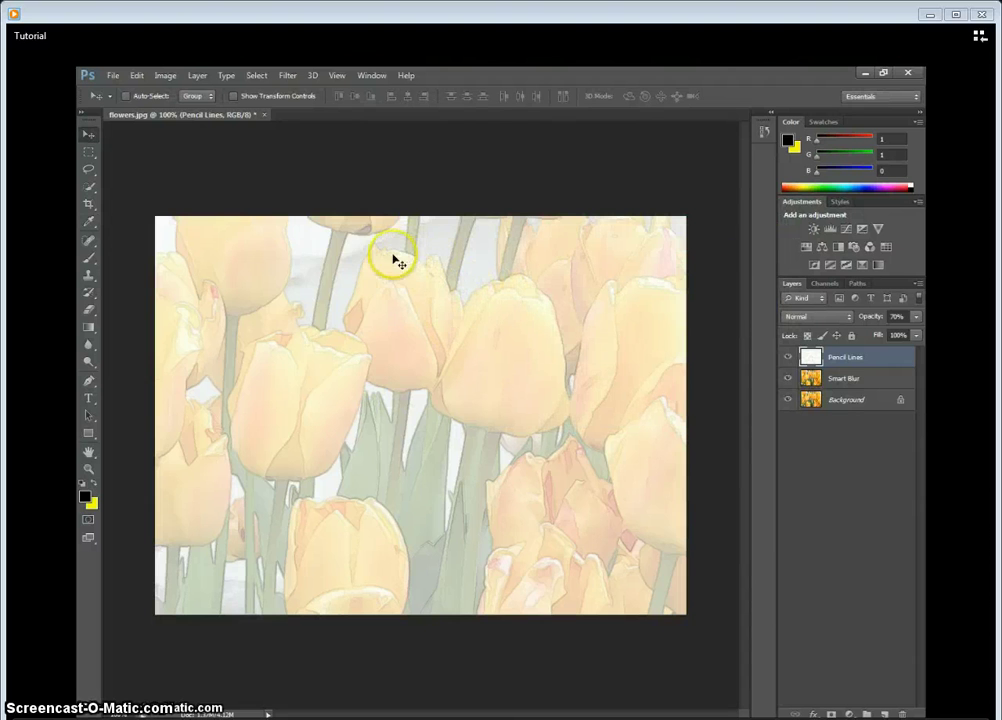
- Duplicate the Smart Blur layer again as a new layer named 'Brushes'
{"action": "left_click", "coordinate": [847, 381]}
{"action": "key", "text": "ctrl+j"}
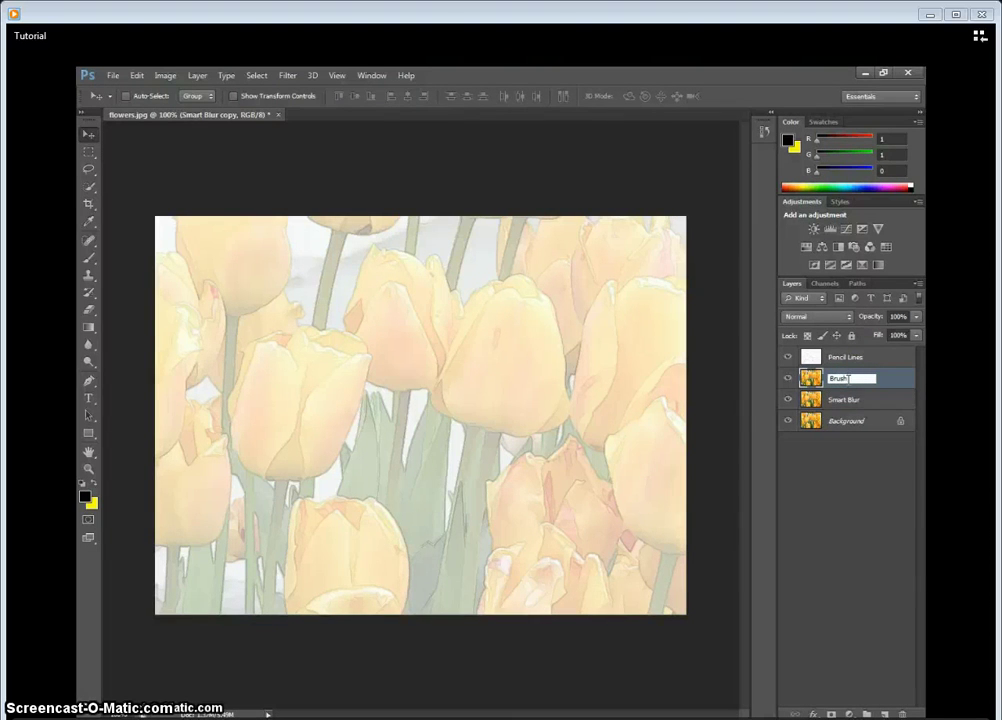
{"action": "key", "text": "Return"}
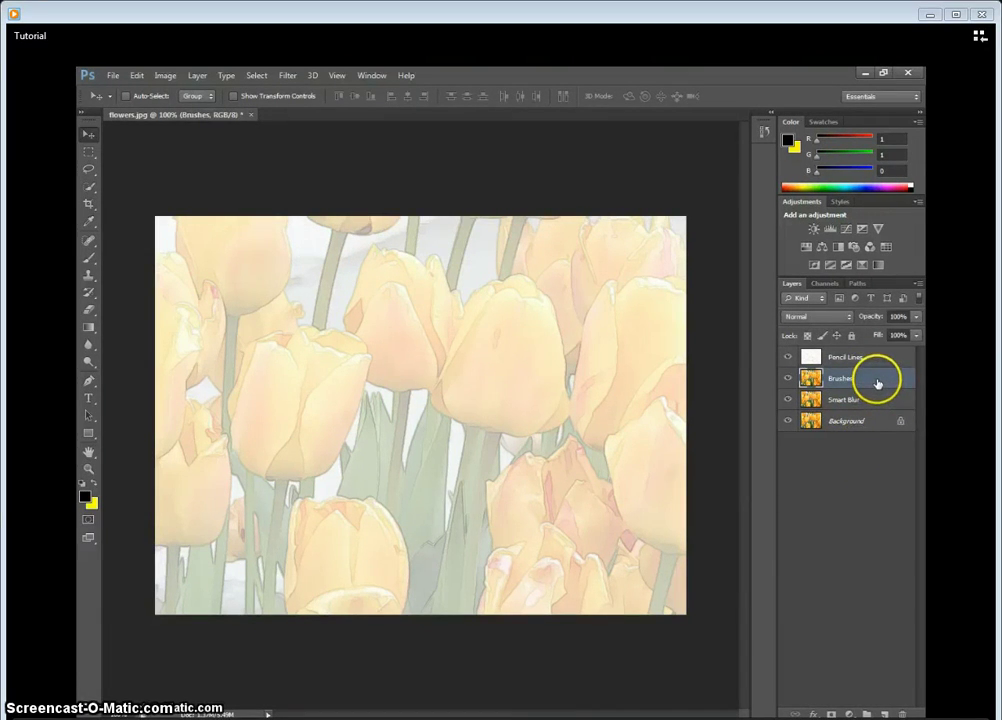
{"action": "left_click", "coordinate": [289, 77]}
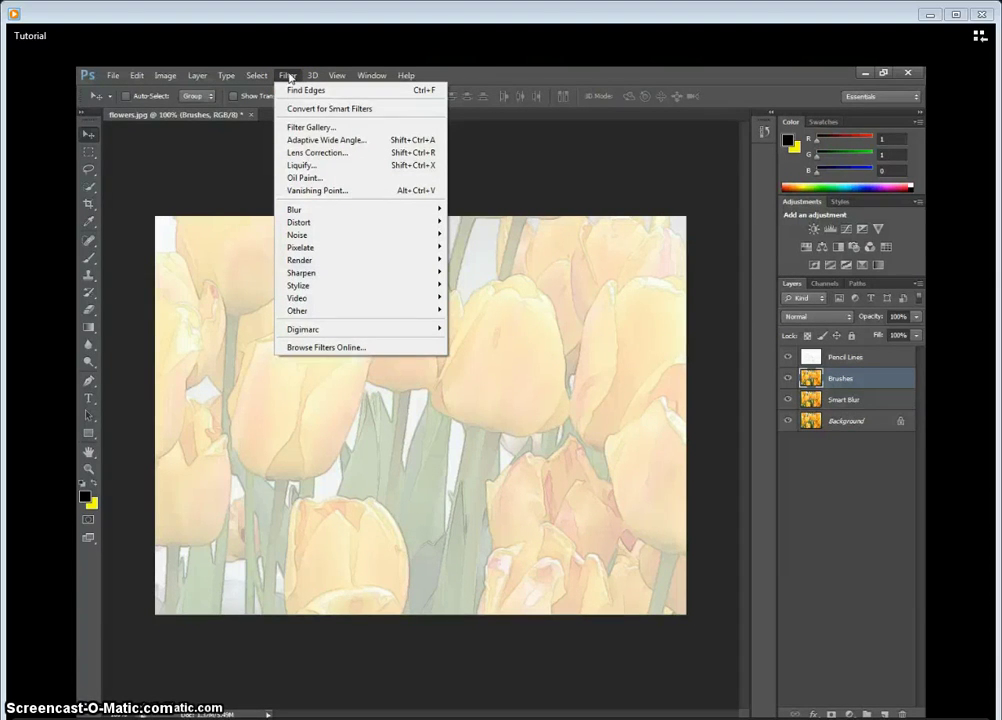
{"action": "left_click", "coordinate": [683, 298]}
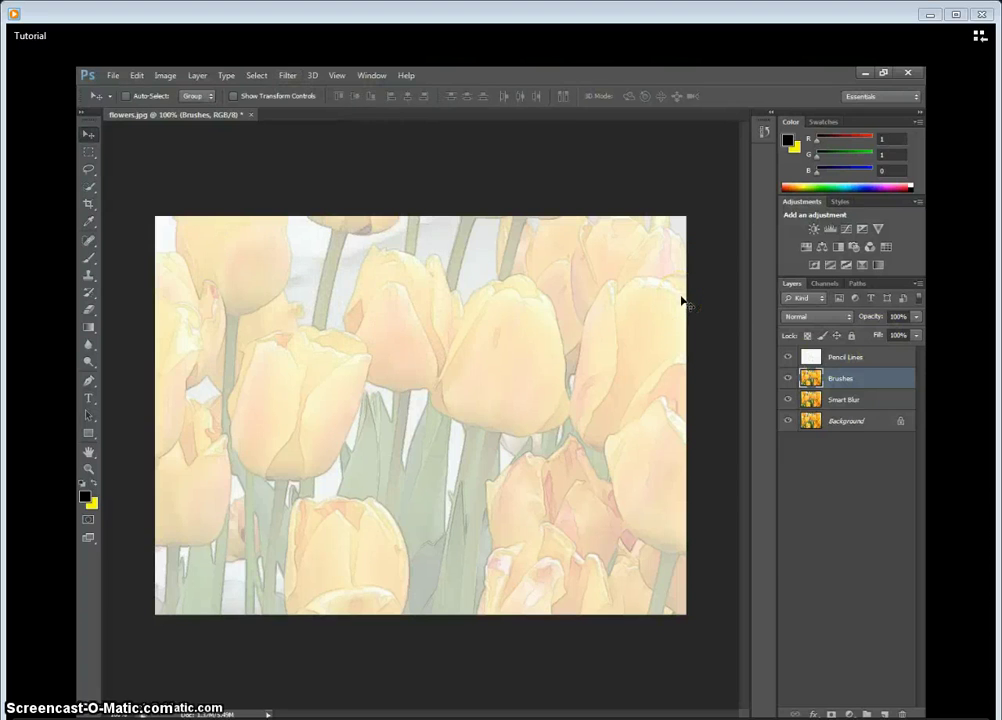
- Invert the Brushes layer's colours and set its blend mode to Color Dodge
{"action": "key", "text": "ctrl+i"}
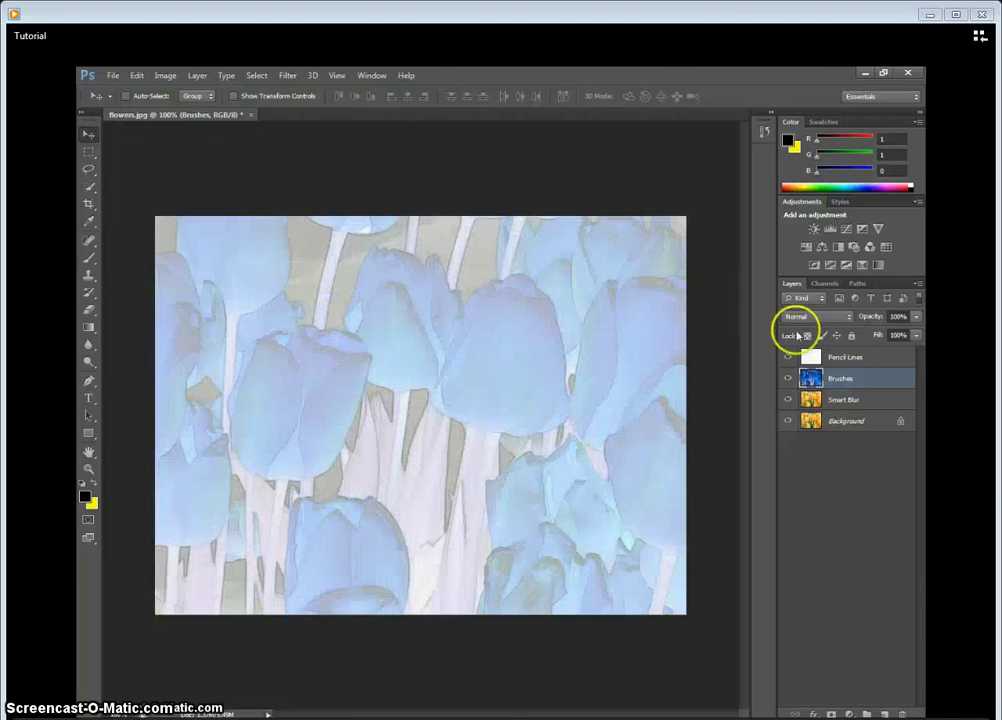
{"action": "left_click", "coordinate": [851, 317]}
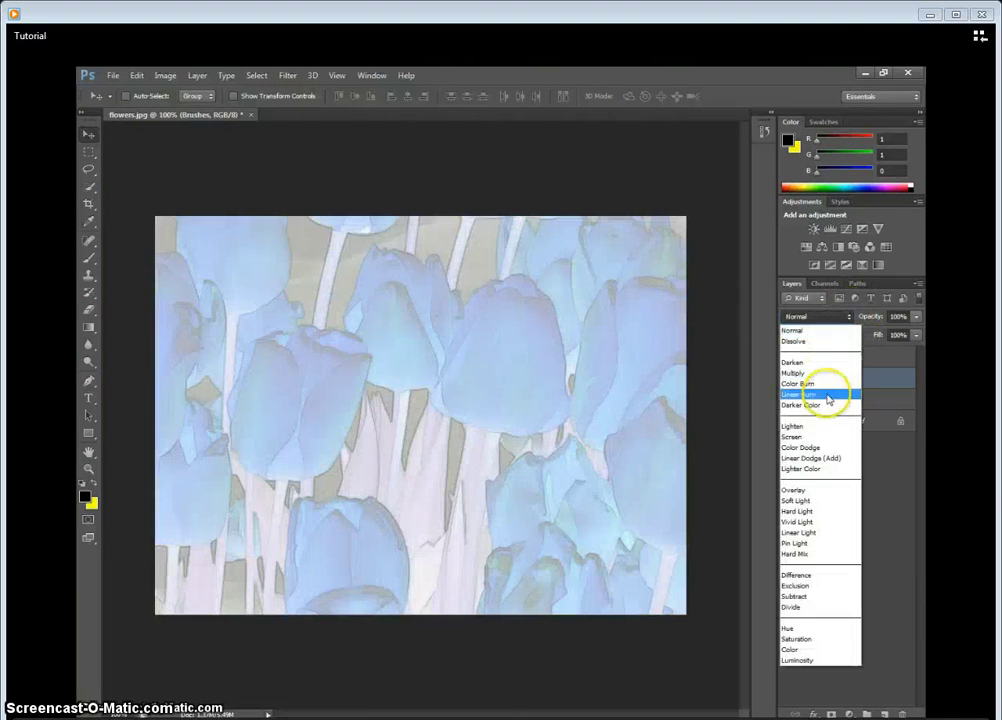
{"action": "left_click", "coordinate": [822, 448]}
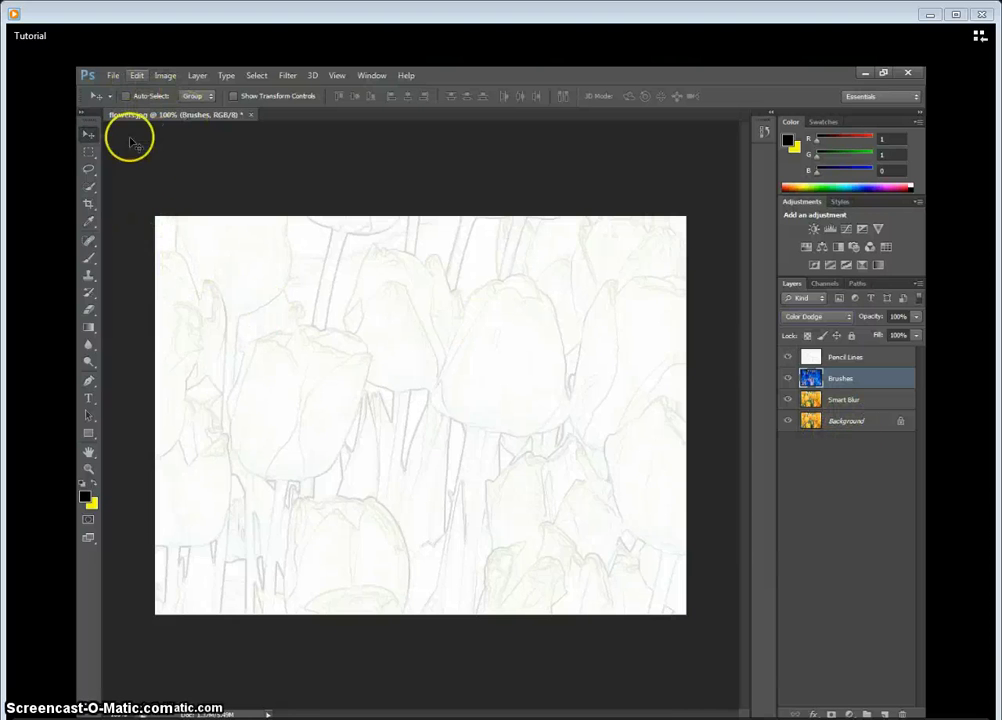
- Switch to the Brush tool, reset brushes to the defaults, and pick the Dry Brush preset
{"action": "left_click", "coordinate": [89, 256]}
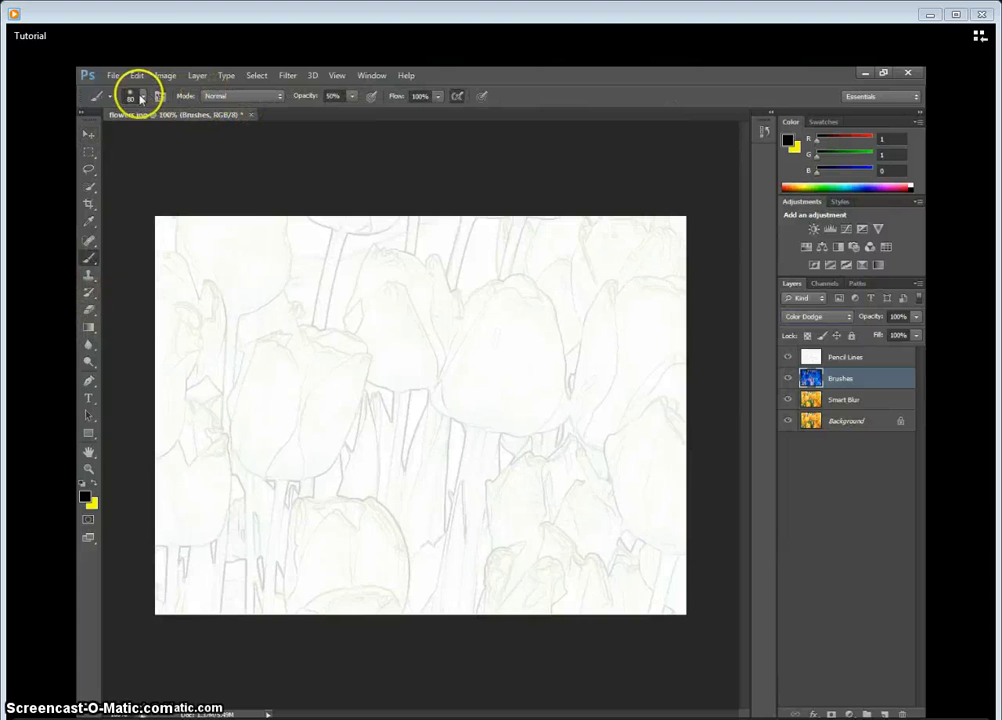
{"action": "left_click", "coordinate": [136, 96]}
{"action": "left_click", "coordinate": [246, 119]}
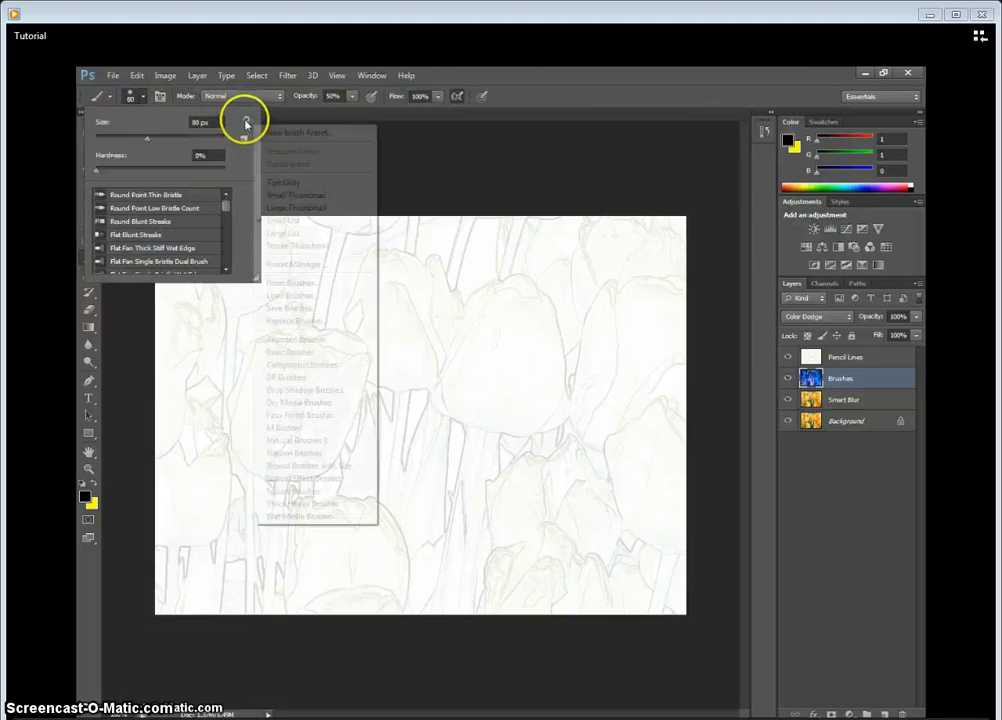
{"action": "left_click", "coordinate": [293, 283]}
{"action": "left_click", "coordinate": [443, 319]}
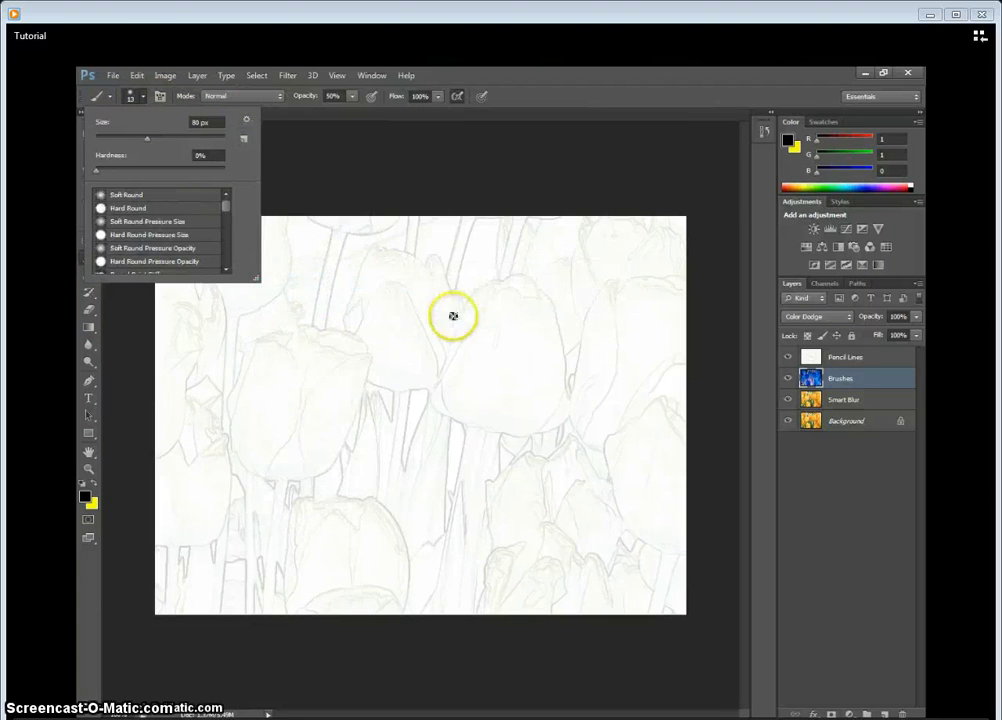
{"action": "mouse_move", "coordinate": [226, 210]}
{"action": "left_mouse_down"}
{"action": "mouse_move", "coordinate": [227, 261]}
{"action": "mouse_move", "coordinate": [226, 253]}
{"action": "left_mouse_up"}
{"action": "left_click", "coordinate": [165, 225]}
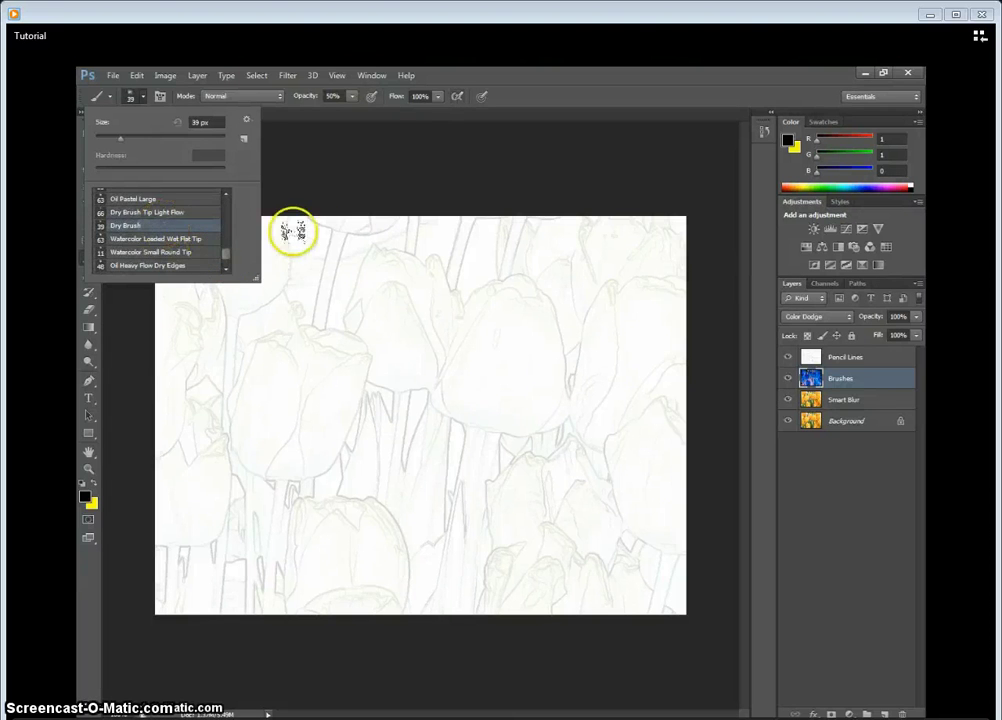
{"action": "left_click", "coordinate": [313, 201]}
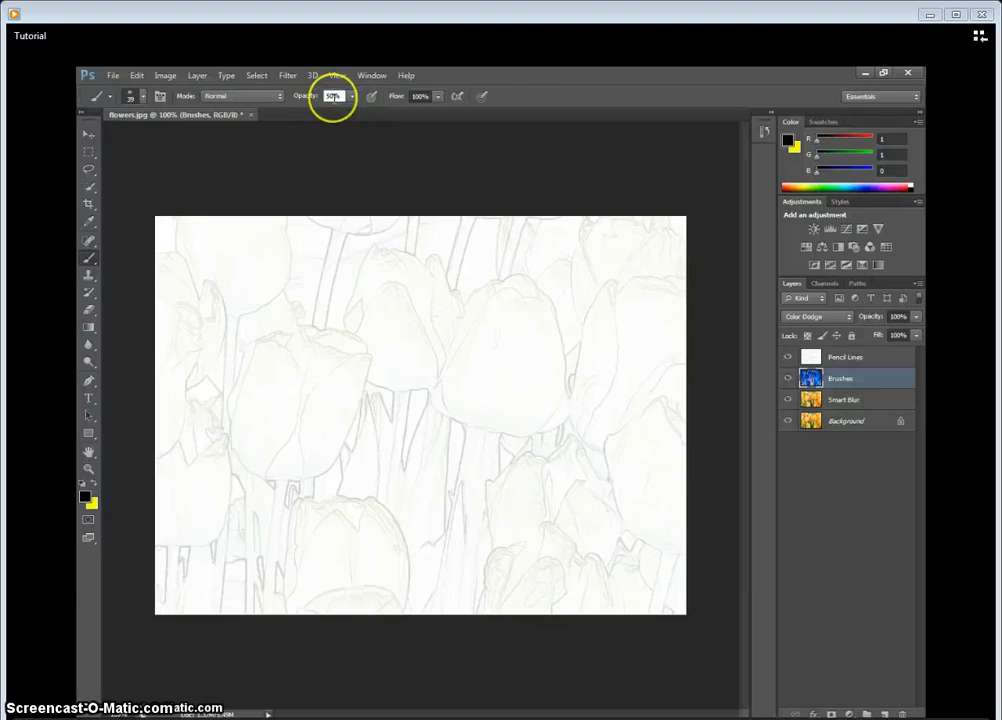
- Set the brush to 10% opacity and 200 px, then paint softly across the tulips
{"action": "type", "text": "3"}
{"action": "left_click", "coordinate": [220, 294]}
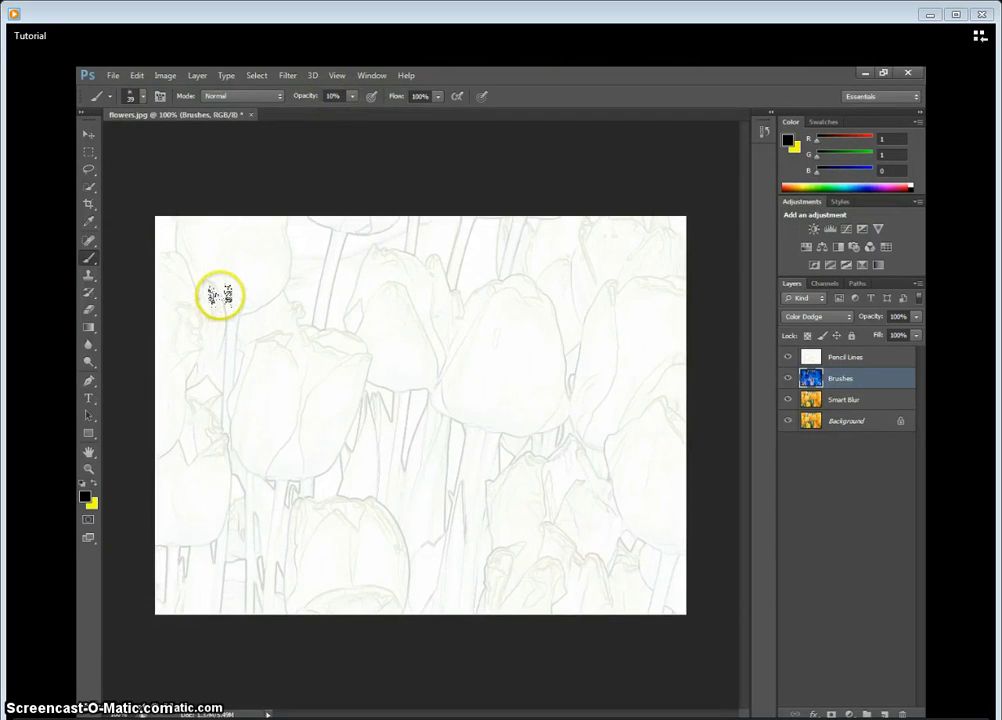
{"action": "key", "text": "bracketright"}
{"action": "key", "text": "bracketright"}
{"action": "key", "text": "bracketright"}
{"action": "key", "text": "bracketright"}
{"action": "key", "text": "bracketright"}
{"action": "key", "text": "bracketright"}
{"action": "key", "text": "bracketright"}
{"action": "key", "text": "bracketright"}
{"action": "key", "text": "bracketright"}
{"action": "key", "text": "bracketright"}
{"action": "key", "text": "bracketright"}
{"action": "key", "text": "bracketright"}
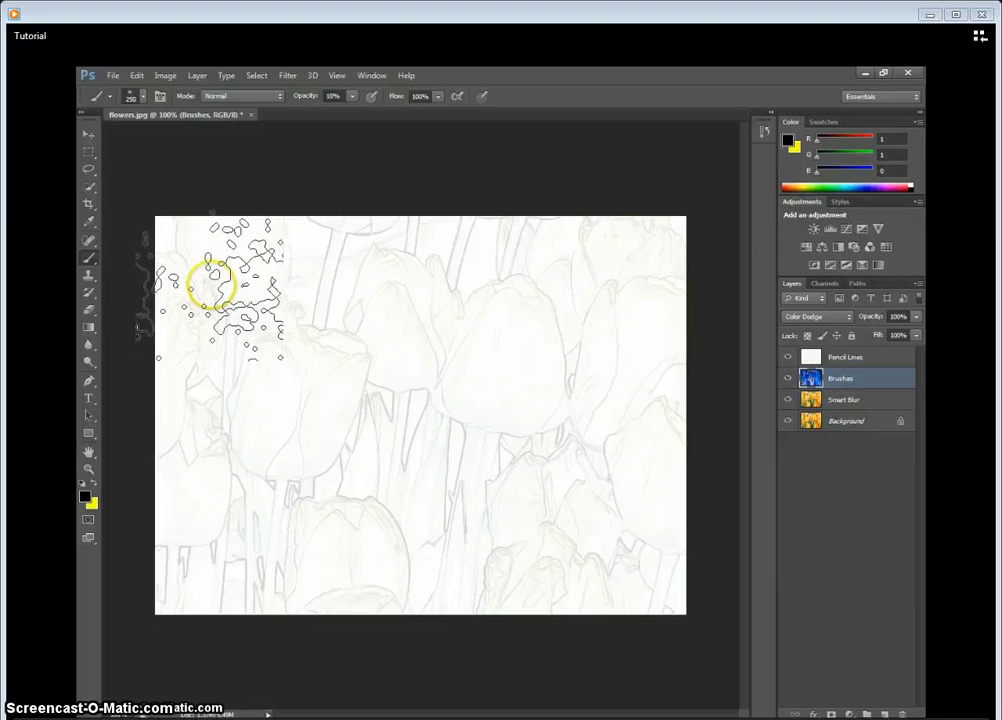
{"action": "key", "text": "bracketleft"}
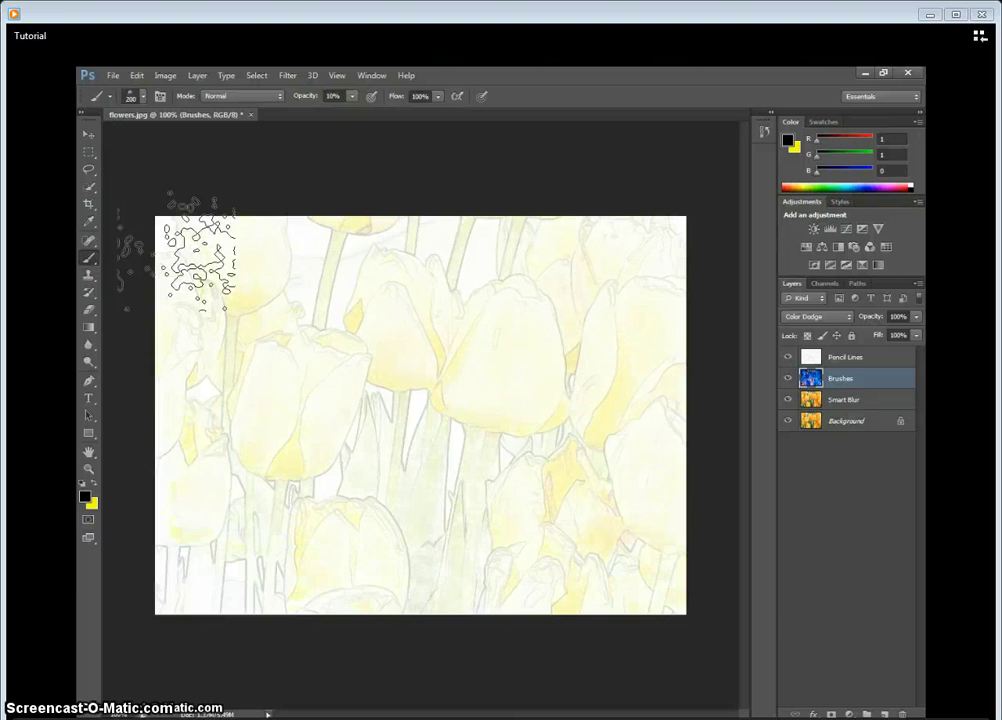
{"action": "mouse_move", "coordinate": [200, 255]}
{"action": "left_mouse_down"}
{"action": "mouse_move", "coordinate": [280, 470]}
{"action": "mouse_move", "coordinate": [633, 264]}
{"action": "mouse_move", "coordinate": [470, 378]}
{"action": "mouse_move", "coordinate": [508, 395]}
{"action": "left_mouse_up"}
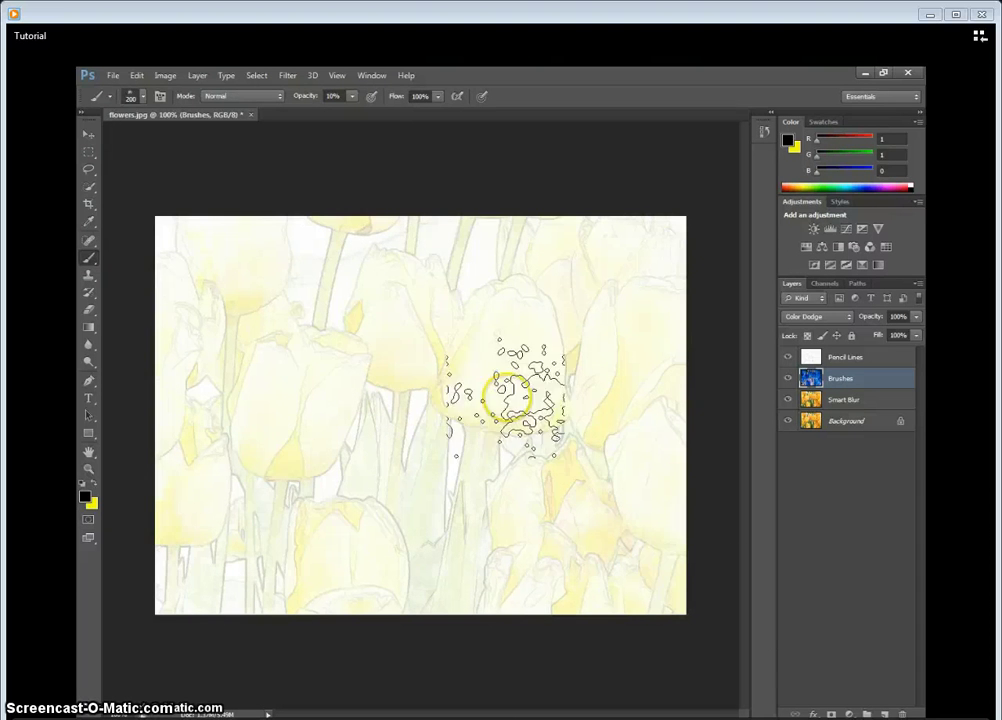
- Load the Wet Media Brushes set and pick Watercolor Textured Surface at 45 px, 50% opacity
{"action": "left_click", "coordinate": [144, 98]}
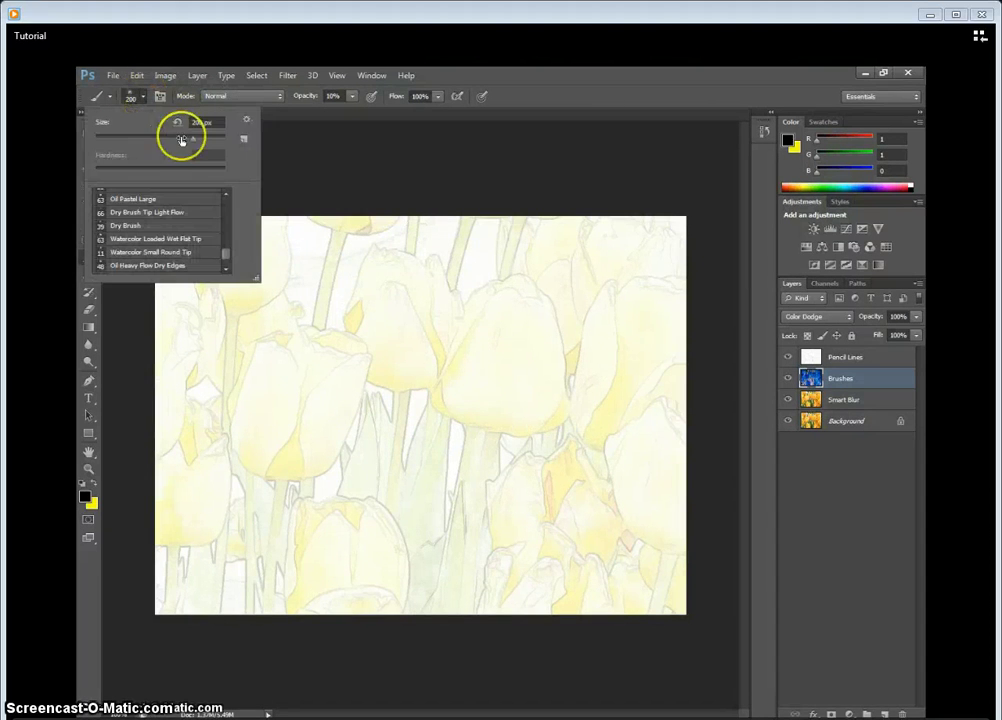
{"action": "left_click", "coordinate": [248, 120]}
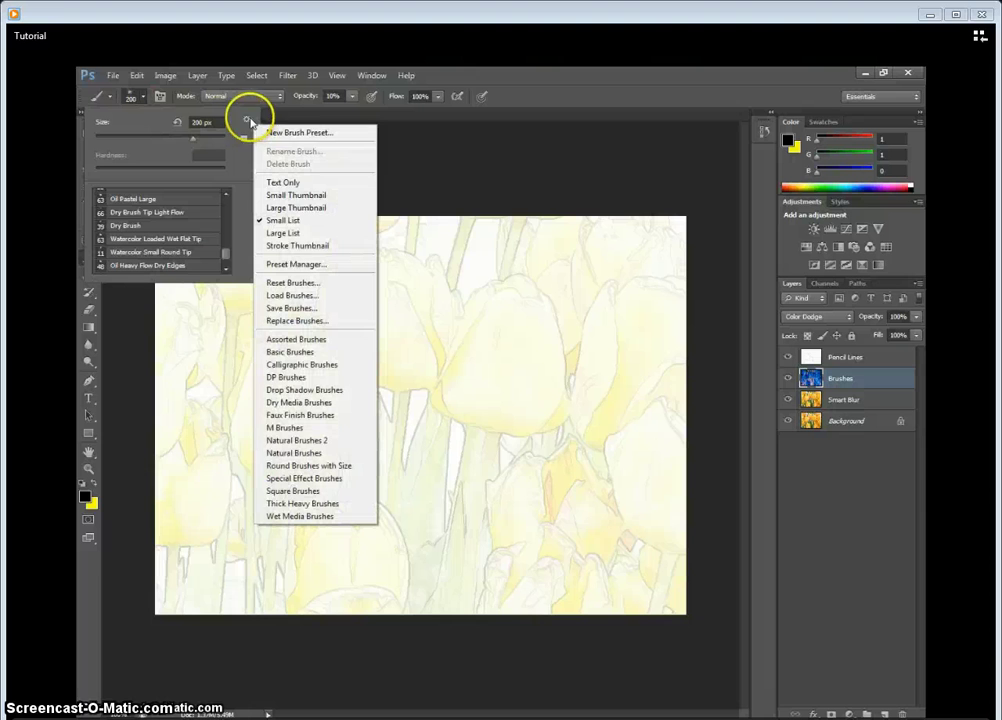
{"action": "left_click", "coordinate": [330, 516]}
{"action": "left_click", "coordinate": [443, 320]}
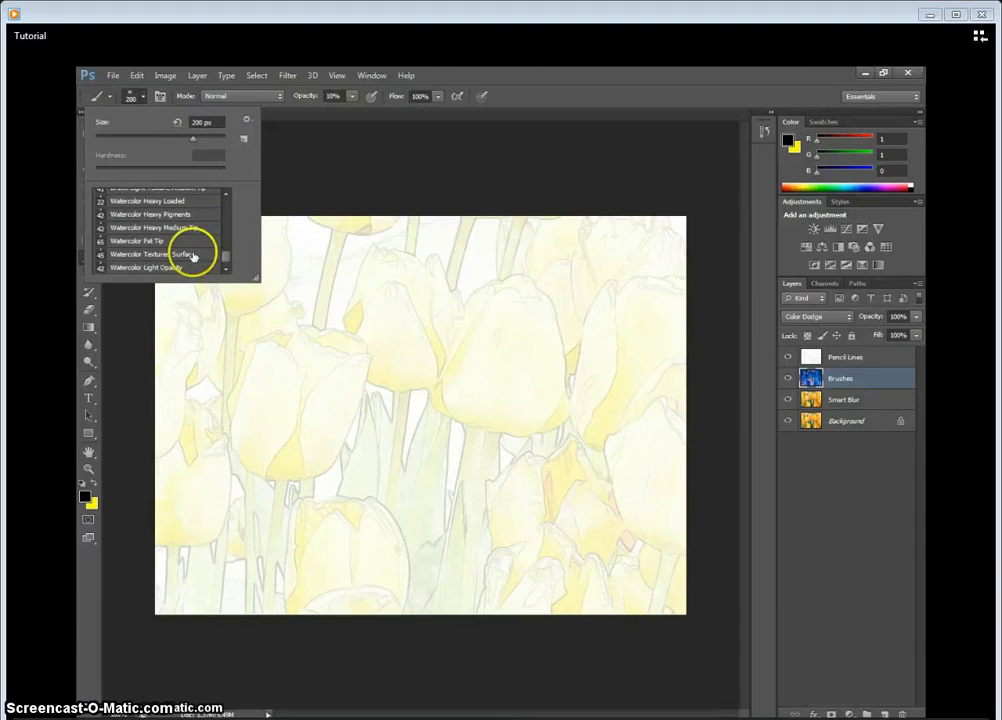
{"action": "left_click", "coordinate": [197, 255]}
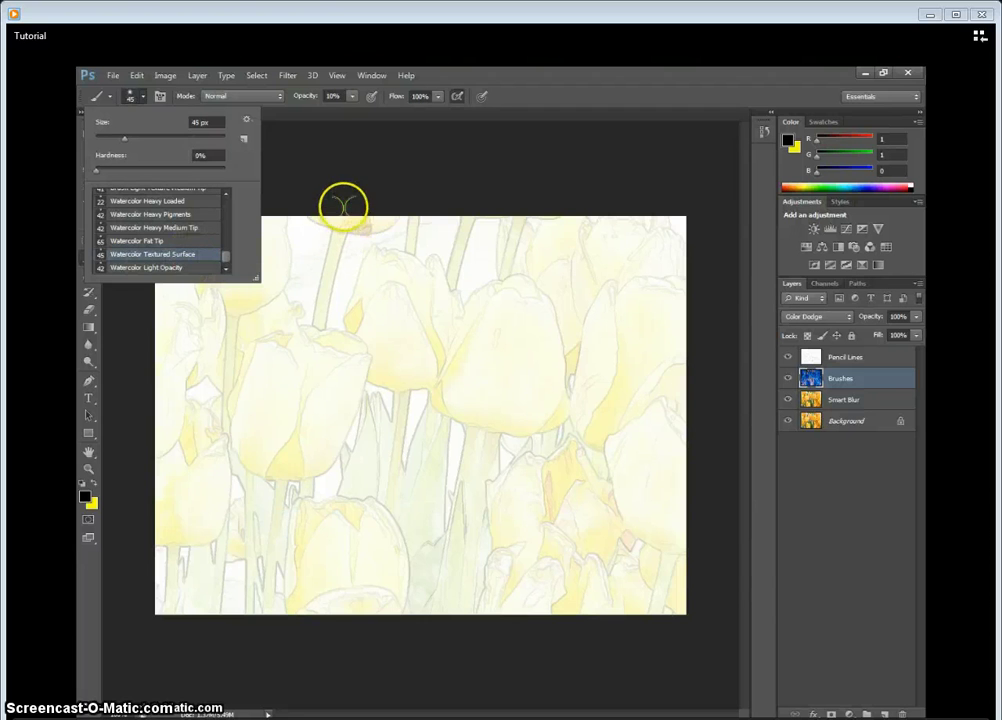
{"action": "left_click", "coordinate": [330, 96]}
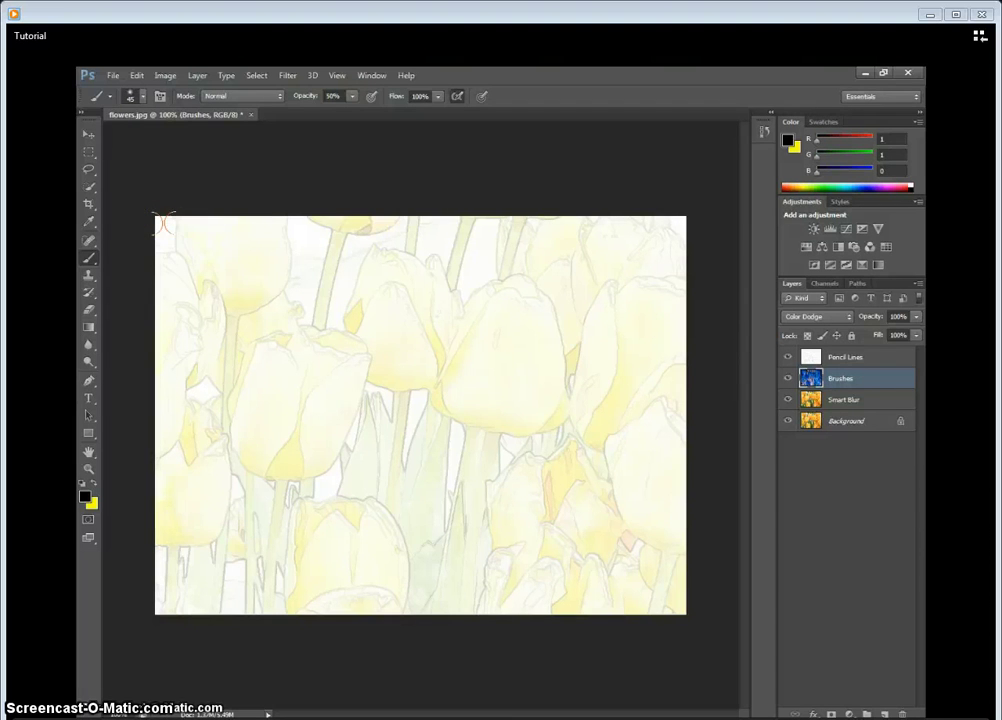
- Paint watercolour strokes over the top, left stem and middle tulips, enlarging the brush to 200 px
{"action": "mouse_move", "coordinate": [169, 229]}
{"action": "left_mouse_down"}
{"action": "mouse_move", "coordinate": [265, 261]}
{"action": "mouse_move", "coordinate": [297, 265]}
{"action": "mouse_move", "coordinate": [337, 243]}
{"action": "left_mouse_up"}
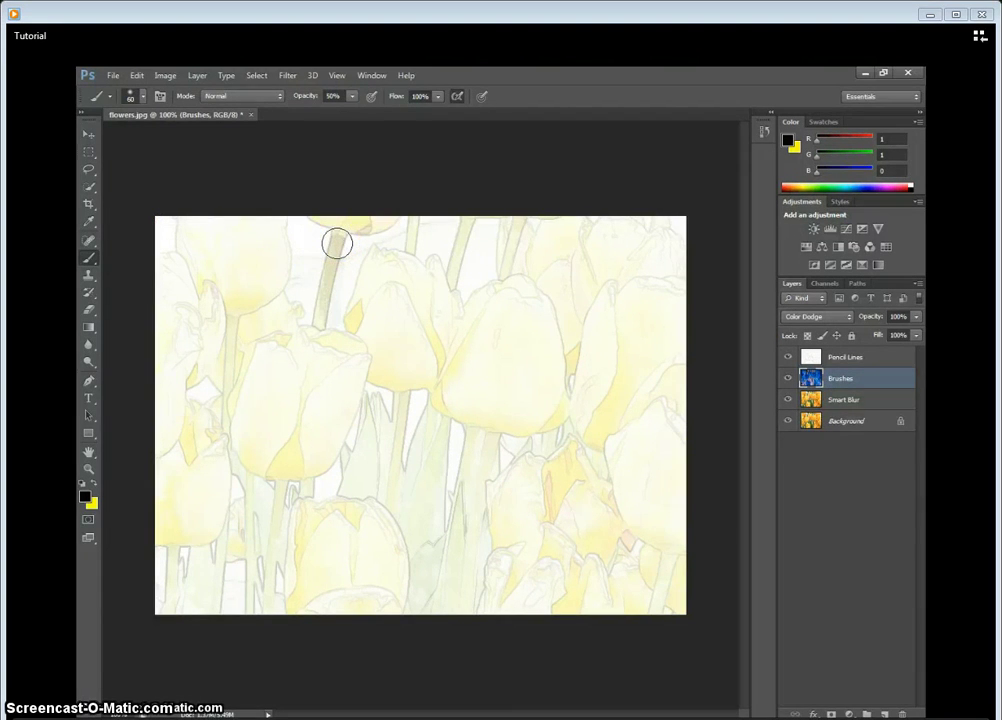
{"action": "mouse_move", "coordinate": [253, 329]}
{"action": "left_mouse_down"}
{"action": "mouse_move", "coordinate": [214, 440]}
{"action": "mouse_move", "coordinate": [391, 557]}
{"action": "mouse_move", "coordinate": [501, 710]}
{"action": "mouse_move", "coordinate": [428, 498]}
{"action": "mouse_move", "coordinate": [411, 398]}
{"action": "mouse_move", "coordinate": [402, 400]}
{"action": "mouse_move", "coordinate": [390, 506]}
{"action": "mouse_move", "coordinate": [360, 420]}
{"action": "mouse_move", "coordinate": [365, 410]}
{"action": "mouse_move", "coordinate": [376, 495]}
{"action": "mouse_move", "coordinate": [375, 406]}
{"action": "mouse_move", "coordinate": [380, 425]}
{"action": "mouse_move", "coordinate": [342, 452]}
{"action": "mouse_move", "coordinate": [422, 538]}
{"action": "mouse_move", "coordinate": [395, 465]}
{"action": "mouse_move", "coordinate": [389, 506]}
{"action": "mouse_move", "coordinate": [411, 510]}
{"action": "mouse_move", "coordinate": [409, 532]}
{"action": "mouse_move", "coordinate": [415, 518]}
{"action": "mouse_move", "coordinate": [424, 595]}
{"action": "mouse_move", "coordinate": [440, 545]}
{"action": "mouse_move", "coordinate": [438, 594]}
{"action": "left_mouse_up"}
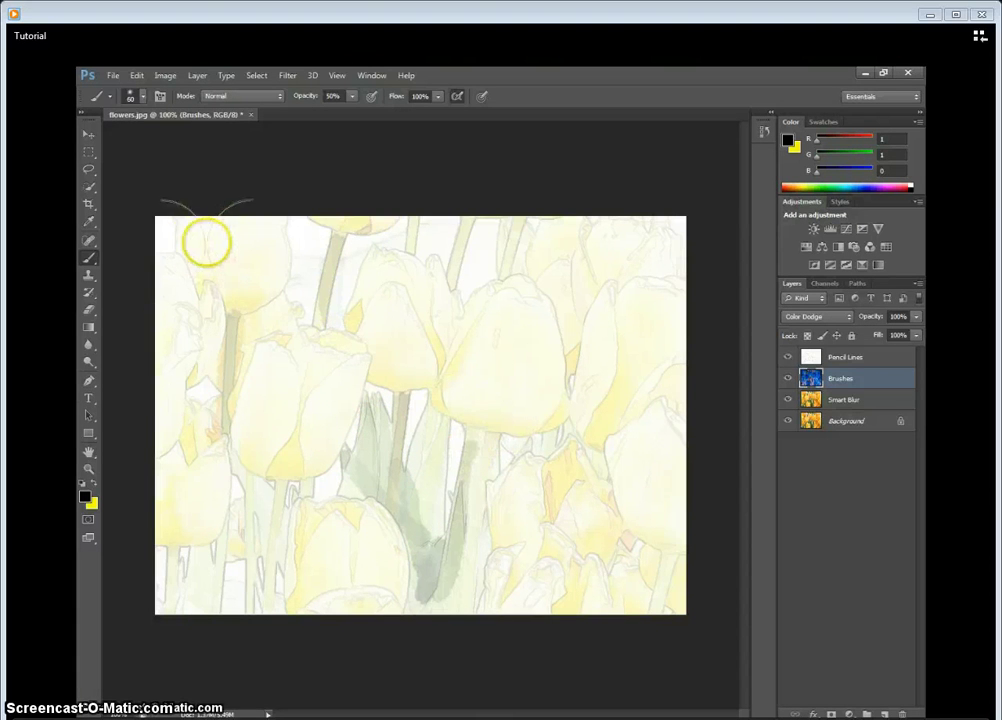
{"action": "key", "text": "bracketright"}
{"action": "key", "text": "bracketright"}
{"action": "key", "text": "bracketright"}
{"action": "key", "text": "bracketright"}
{"action": "key", "text": "bracketright"}
{"action": "key", "text": "bracketright"}
{"action": "key", "text": "bracketright"}
{"action": "key", "text": "bracketright"}
{"action": "left_click_drag", "start_coordinate": [192, 240], "coordinate": [680, 242]}
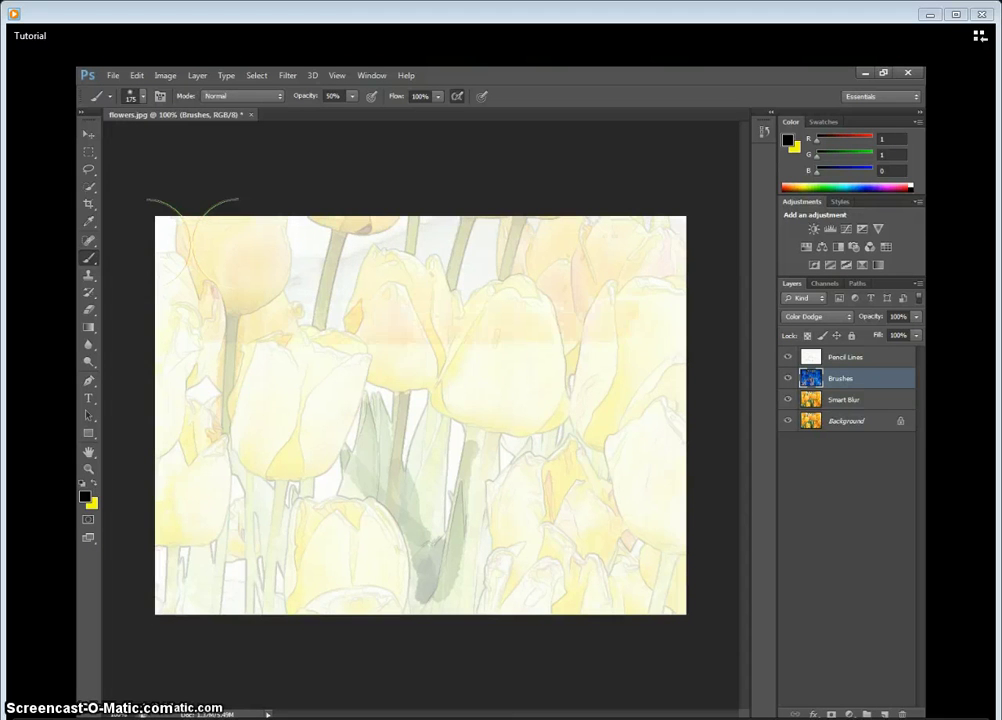
{"action": "mouse_move", "coordinate": [192, 290]}
{"action": "left_mouse_down"}
{"action": "mouse_move", "coordinate": [617, 465]}
{"action": "mouse_move", "coordinate": [267, 450]}
{"action": "mouse_move", "coordinate": [208, 484]}
{"action": "mouse_move", "coordinate": [350, 522]}
{"action": "mouse_move", "coordinate": [430, 512]}
{"action": "mouse_move", "coordinate": [637, 525]}
{"action": "mouse_move", "coordinate": [648, 557]}
{"action": "mouse_move", "coordinate": [461, 578]}
{"action": "mouse_move", "coordinate": [286, 552]}
{"action": "mouse_move", "coordinate": [146, 572]}
{"action": "mouse_move", "coordinate": [206, 600]}
{"action": "mouse_move", "coordinate": [649, 586]}
{"action": "mouse_move", "coordinate": [557, 511]}
{"action": "mouse_move", "coordinate": [268, 493]}
{"action": "mouse_move", "coordinate": [199, 459]}
{"action": "mouse_move", "coordinate": [283, 400]}
{"action": "mouse_move", "coordinate": [586, 387]}
{"action": "mouse_move", "coordinate": [664, 410]}
{"action": "mouse_move", "coordinate": [682, 450]}
{"action": "mouse_move", "coordinate": [600, 450]}
{"action": "mouse_move", "coordinate": [535, 522]}
{"action": "mouse_move", "coordinate": [609, 532]}
{"action": "mouse_move", "coordinate": [330, 514]}
{"action": "mouse_move", "coordinate": [655, 600]}
{"action": "mouse_move", "coordinate": [679, 427]}
{"action": "mouse_move", "coordinate": [682, 471]}
{"action": "mouse_move", "coordinate": [652, 200]}
{"action": "mouse_move", "coordinate": [598, 228]}
{"action": "mouse_move", "coordinate": [160, 224]}
{"action": "mouse_move", "coordinate": [158, 241]}
{"action": "mouse_move", "coordinate": [217, 228]}
{"action": "left_mouse_up"}
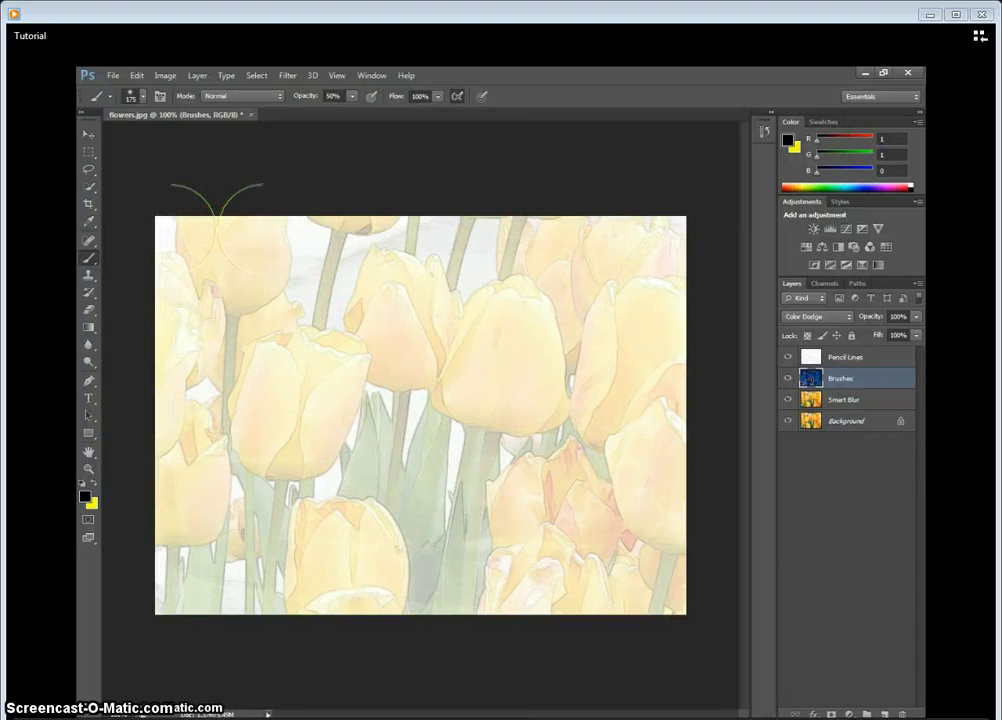
{"action": "mouse_move", "coordinate": [442, 400]}
{"action": "left_mouse_down"}
{"action": "mouse_move", "coordinate": [172, 351]}
{"action": "mouse_move", "coordinate": [676, 242]}
{"action": "mouse_move", "coordinate": [242, 235]}
{"action": "mouse_move", "coordinate": [117, 452]}
{"action": "left_mouse_up"}
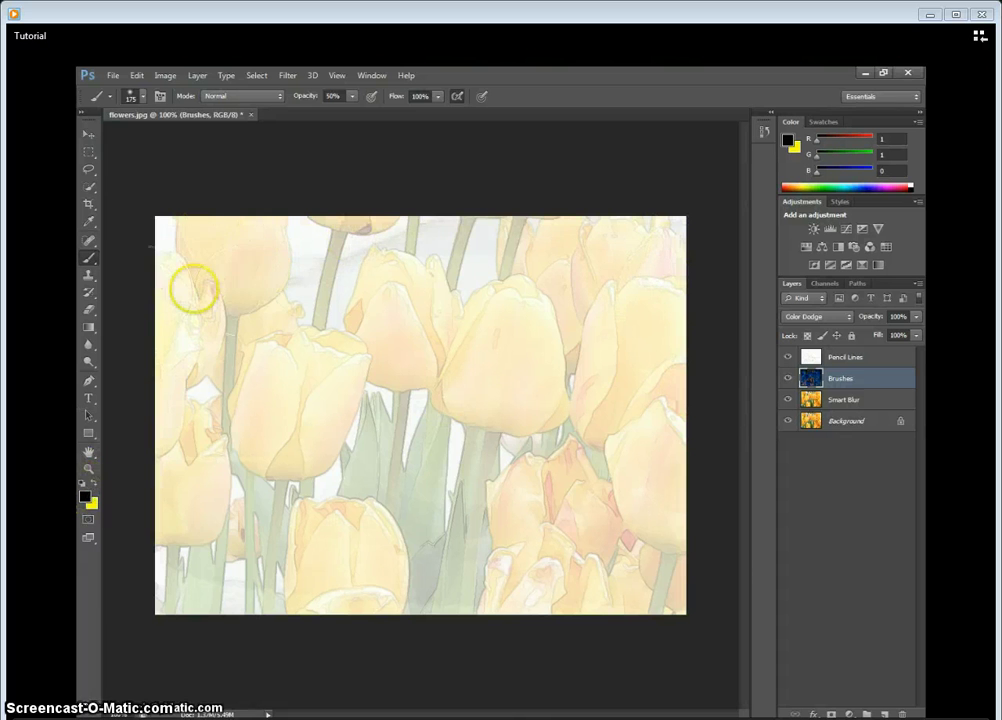
{"action": "key", "text": "bracketleft"}
{"action": "key", "text": "bracketleft"}
{"action": "key", "text": "bracketleft"}
{"action": "key", "text": "bracketleft"}
{"action": "key", "text": "bracketleft"}
{"action": "key", "text": "bracketleft"}
{"action": "key", "text": "bracketleft"}
{"action": "key", "text": "bracketleft"}
{"action": "key", "text": "bracketleft"}
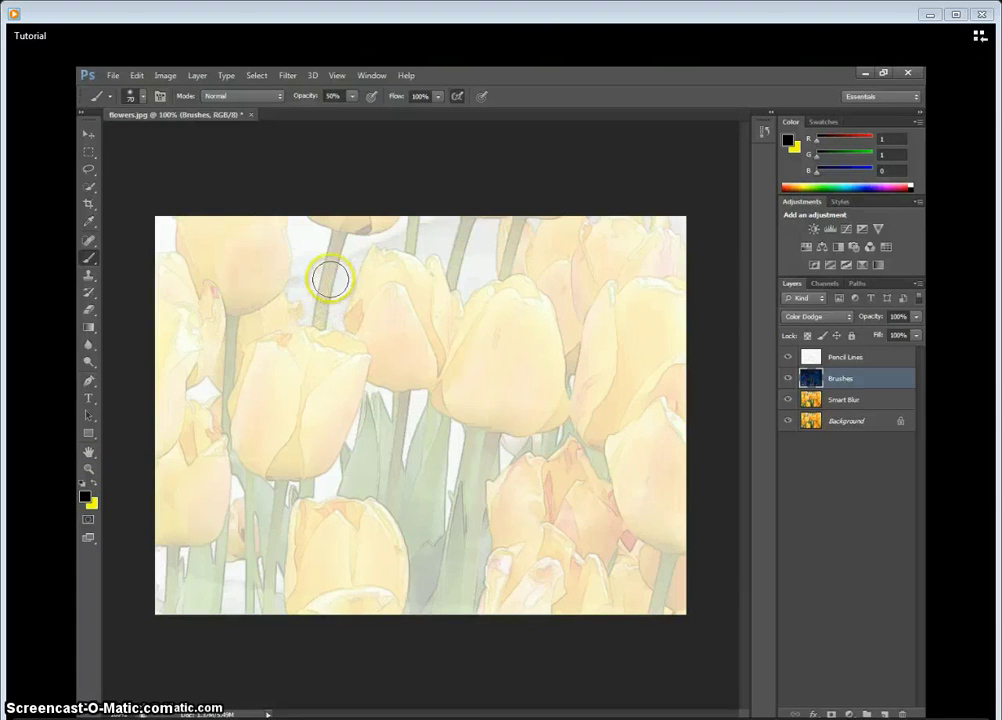